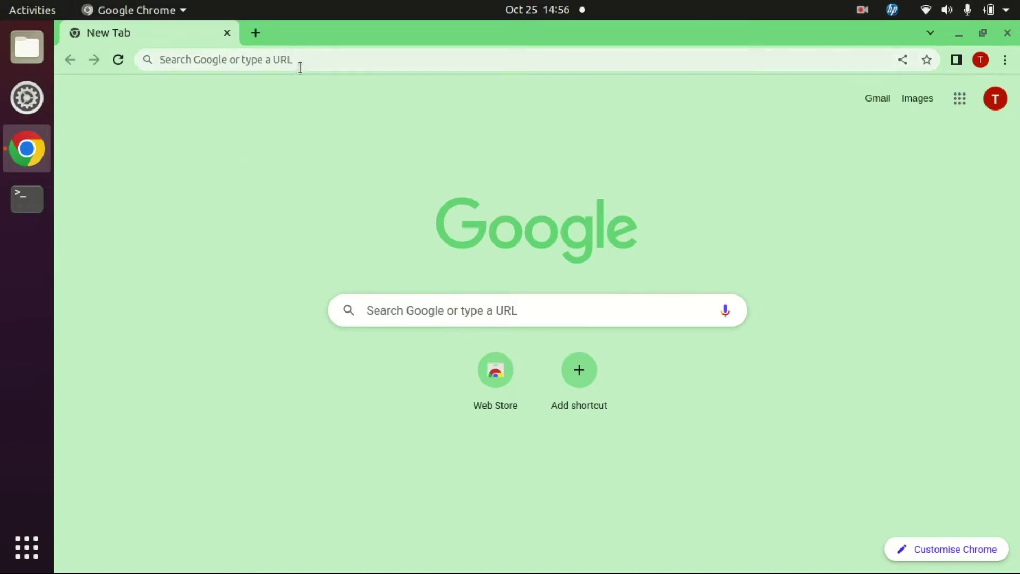
# Open Chrome's Extensions page from the main menu, then launch the Chrome Web Store in a new tab
pyautogui.click(1004, 60)
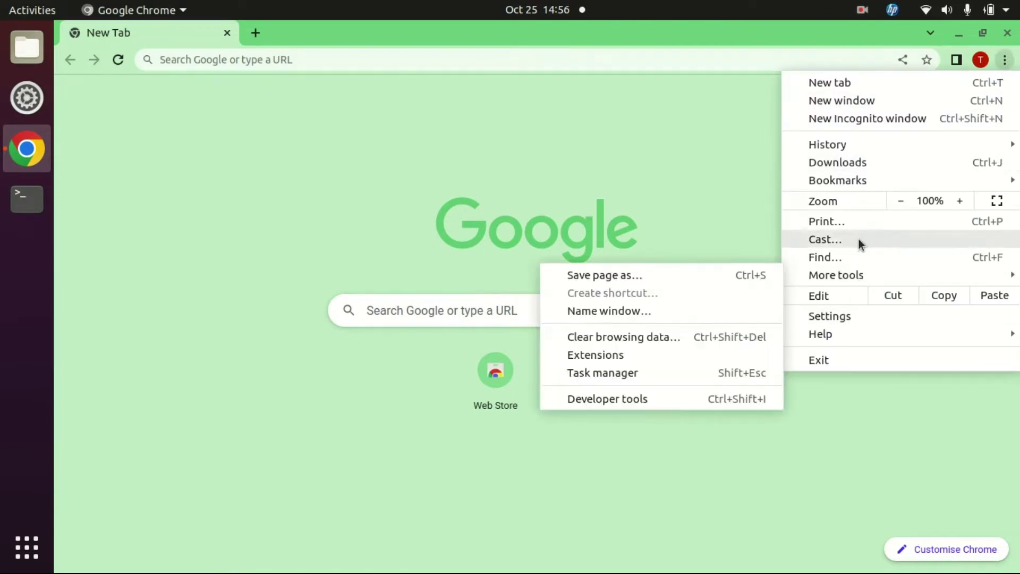
pyautogui.moveTo(853, 272)
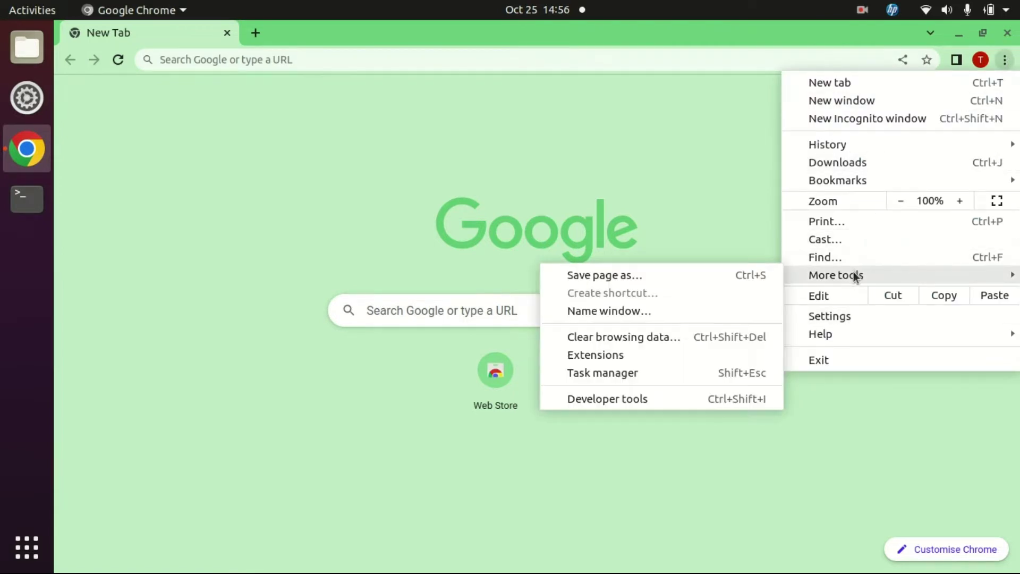
pyautogui.click(651, 354)
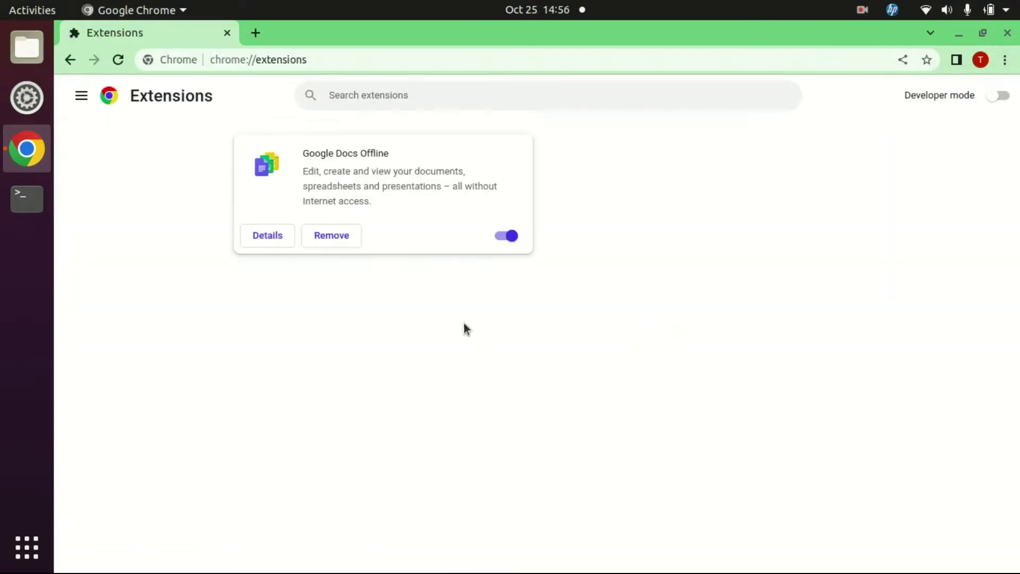
pyautogui.click(81, 105)
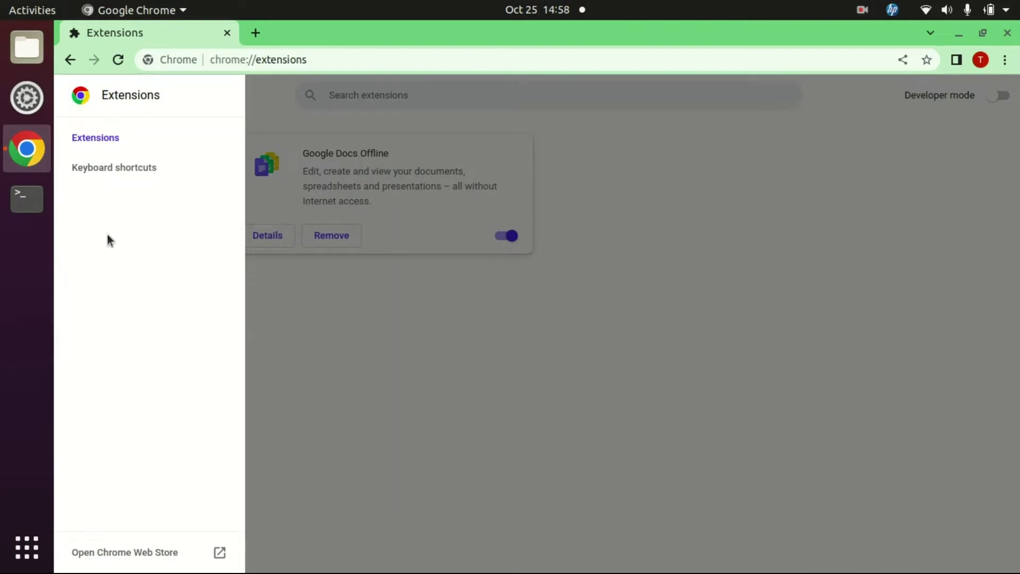
pyautogui.click(113, 552)
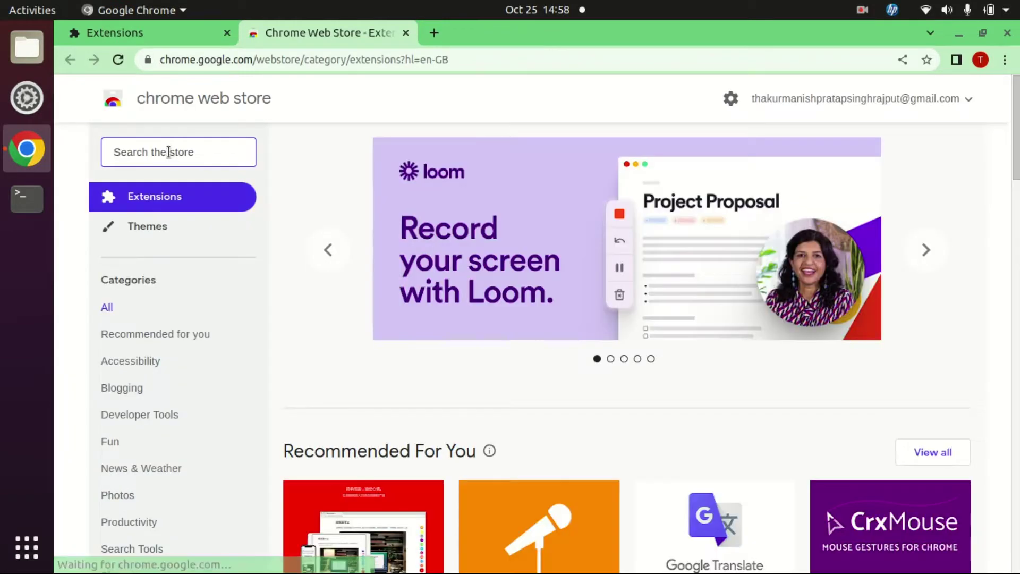
# Search the Chrome Web Store for 'blackbox select' and open the Blackbox - Select. Copy. Paste & Search page
pyautogui.write('blackbox')
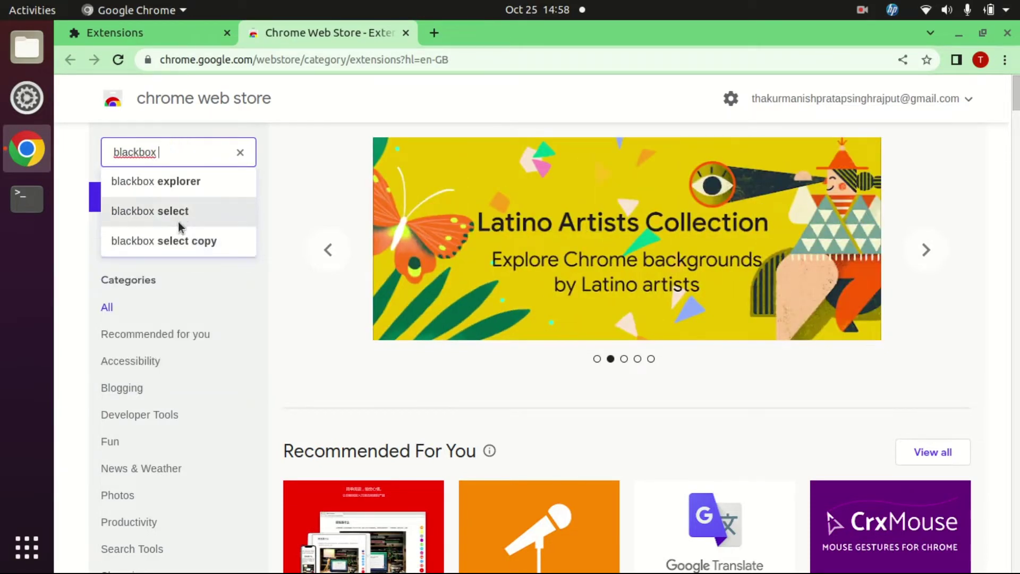
pyautogui.click(179, 215)
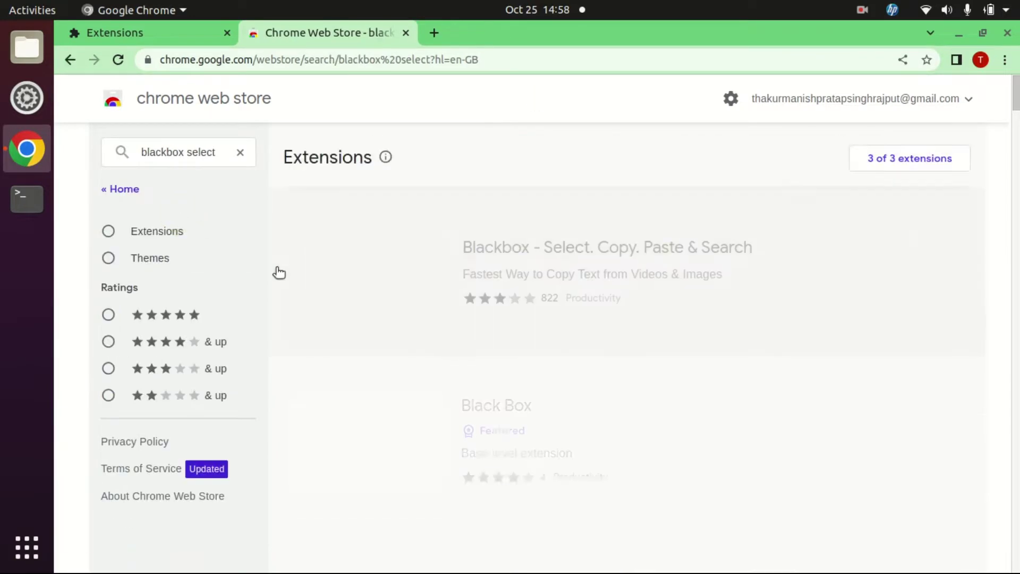
pyautogui.click(668, 295)
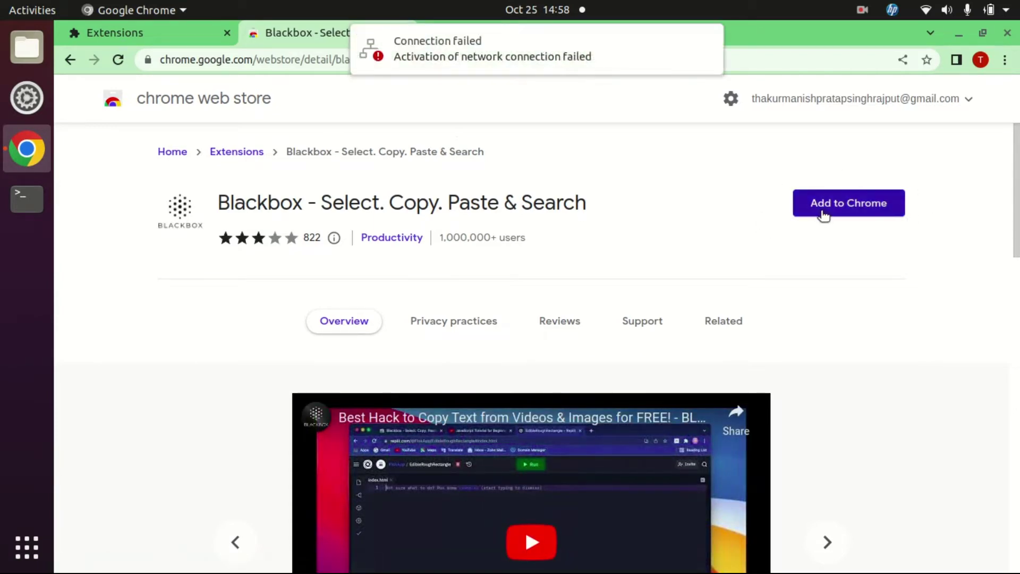
# Add the Blackbox extension to Chrome, confirm the install, and close the useblackbox.io sign-up tab
pyautogui.click(822, 214)
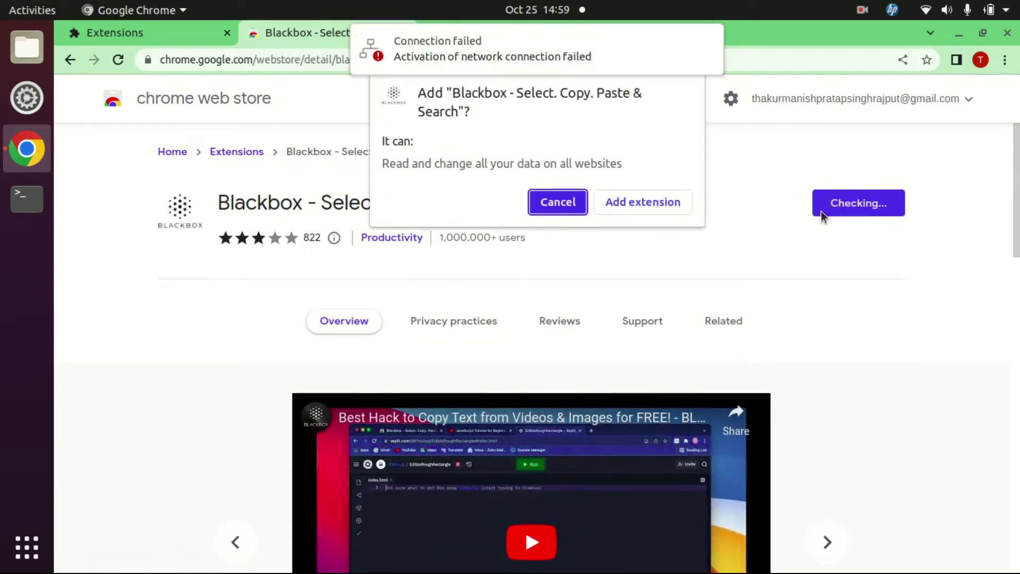
pyautogui.click(621, 208)
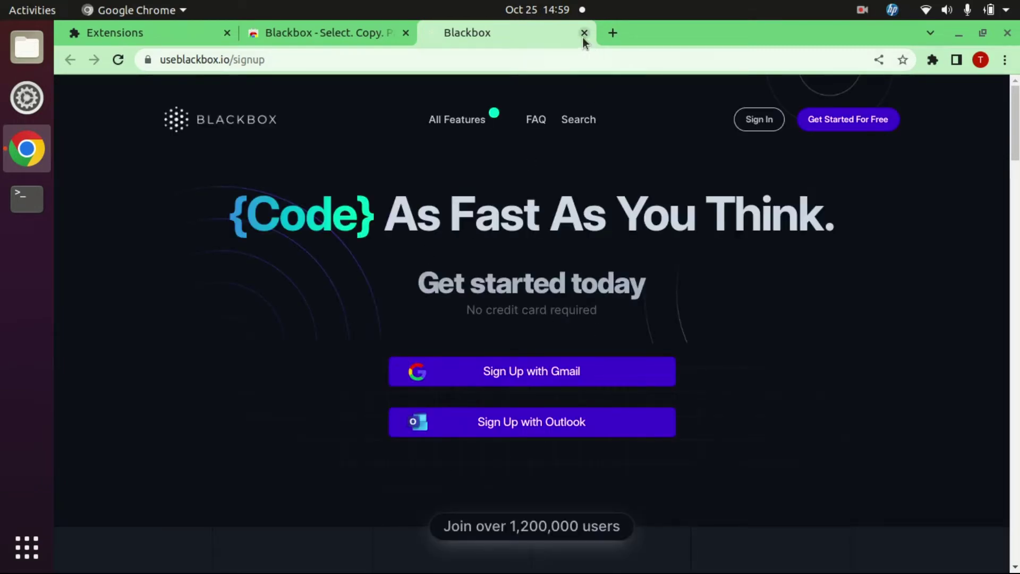
pyautogui.click(583, 33)
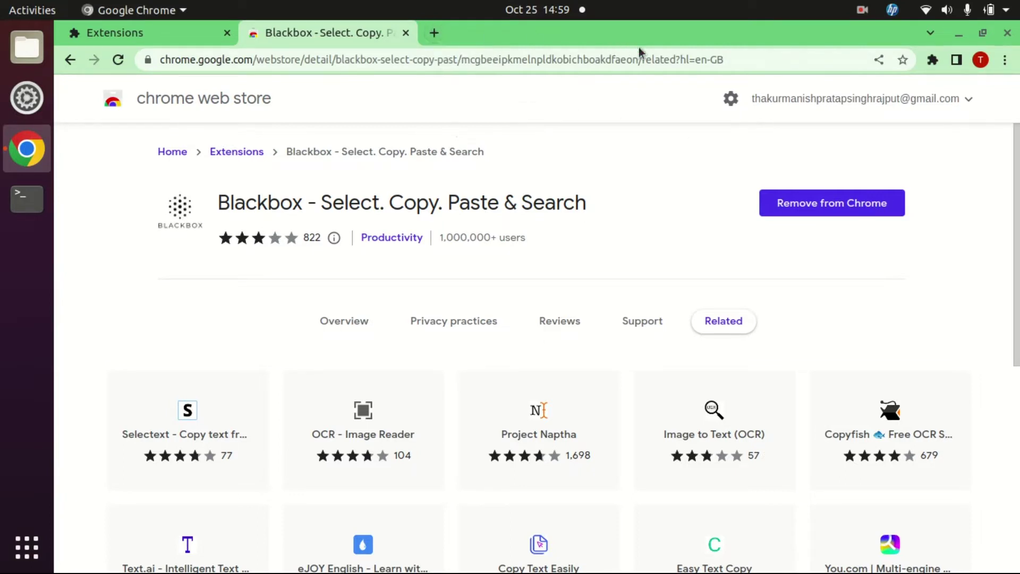
# Pin Blackbox to the toolbar from the Extensions list, then dismiss the list
pyautogui.click(933, 60)
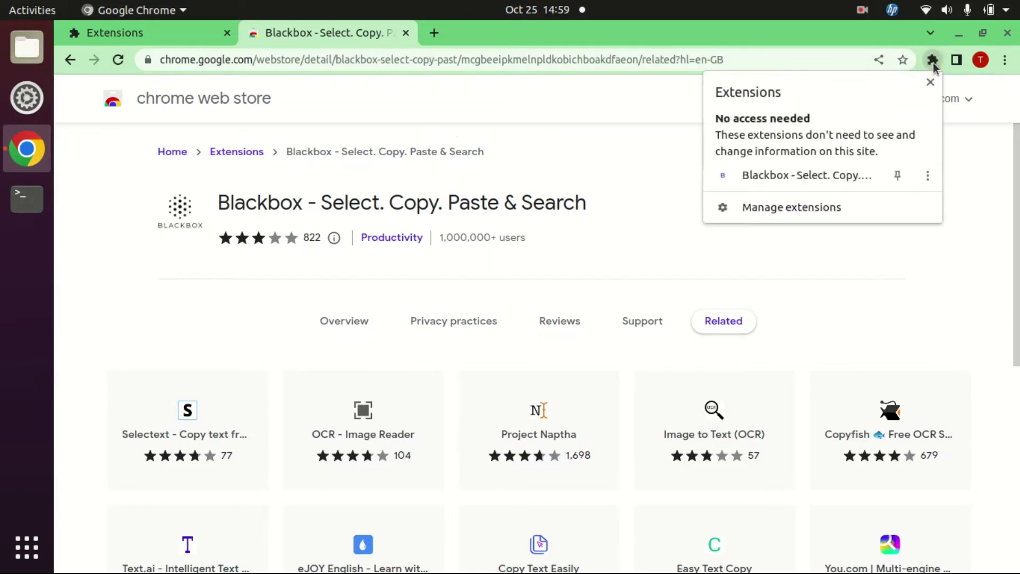
pyautogui.click(896, 177)
pyautogui.click(760, 13)
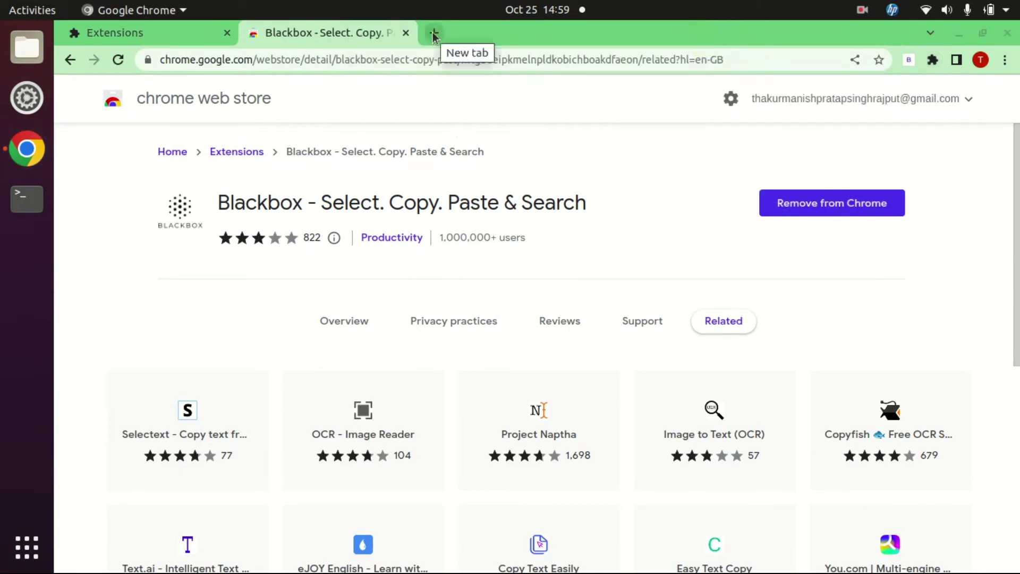
# Search Google for 'c program' in a new tab and switch to the Images results
pyautogui.click(432, 32)
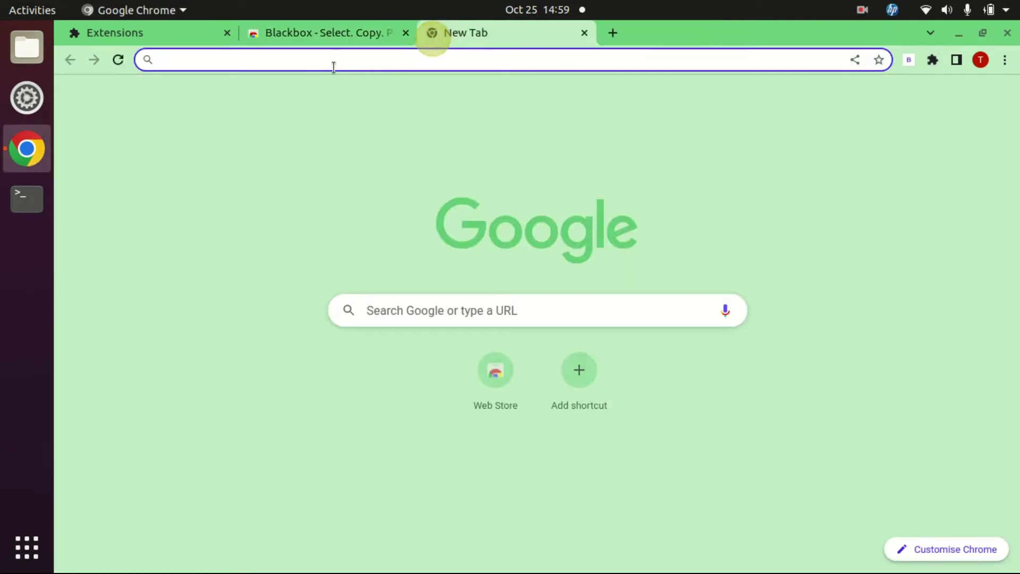
pyautogui.click(338, 60)
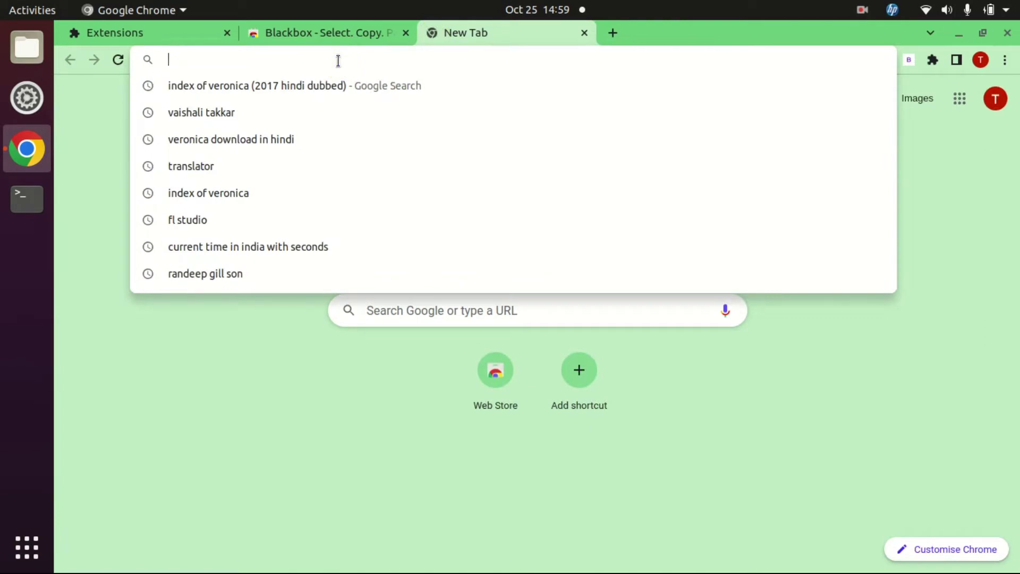
pyautogui.write('c prof')
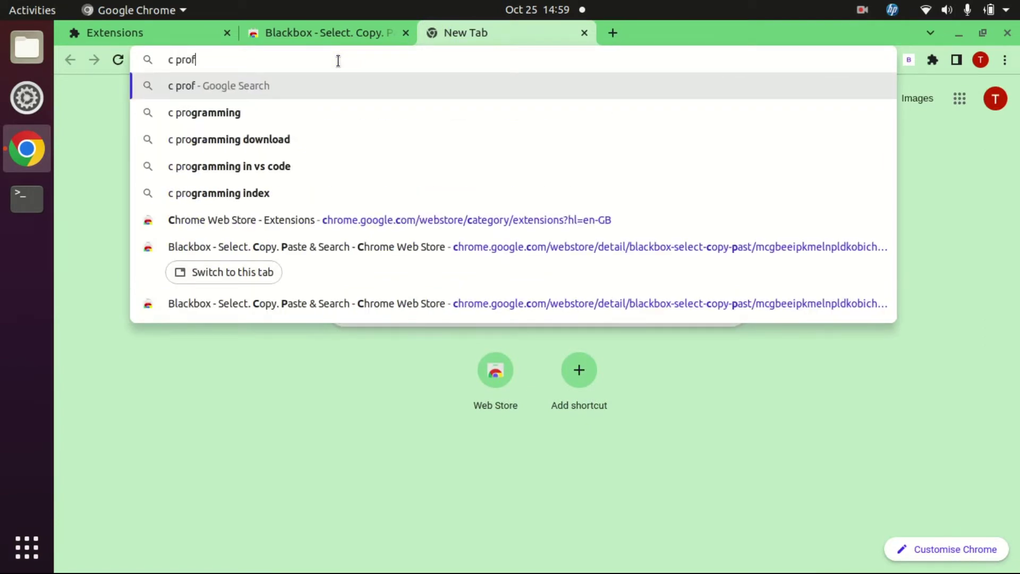
pyautogui.press('BackSpace')
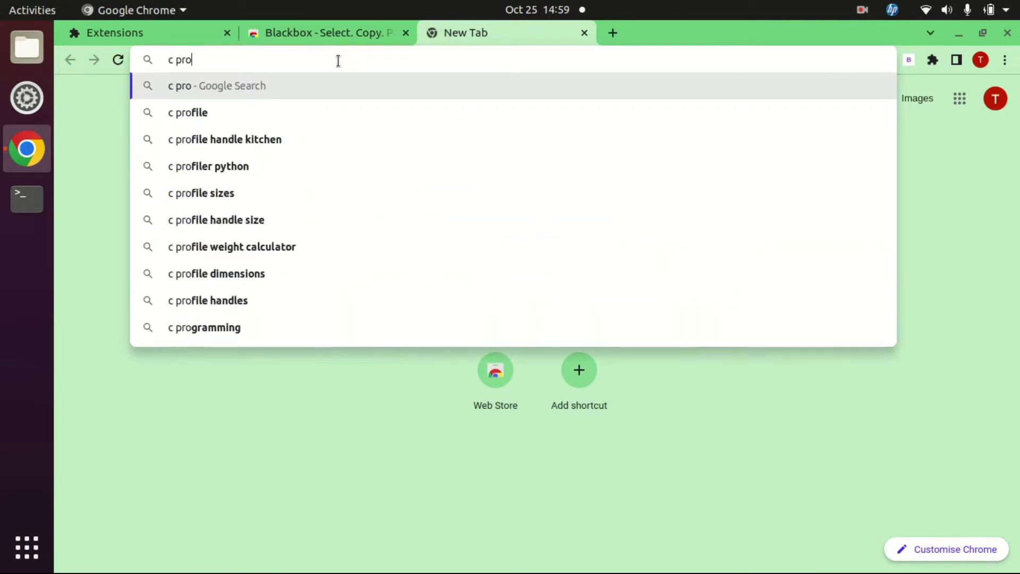
pyautogui.write('gram')
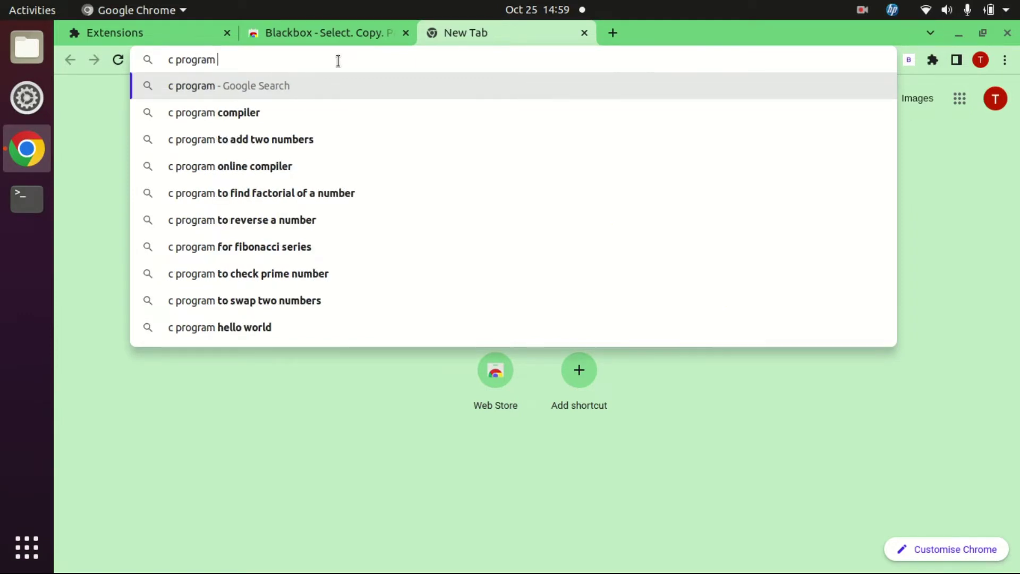
pyautogui.press('Return')
pyautogui.click(204, 158)
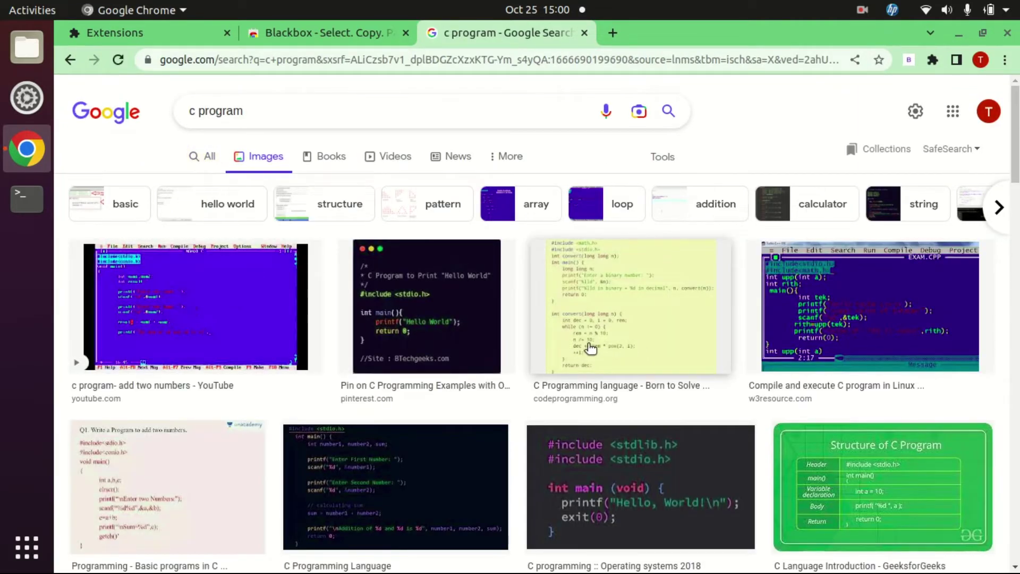
# Open the codeprogramming.org C code image and drag a Blackbox capture box around its code block
pyautogui.click(600, 329)
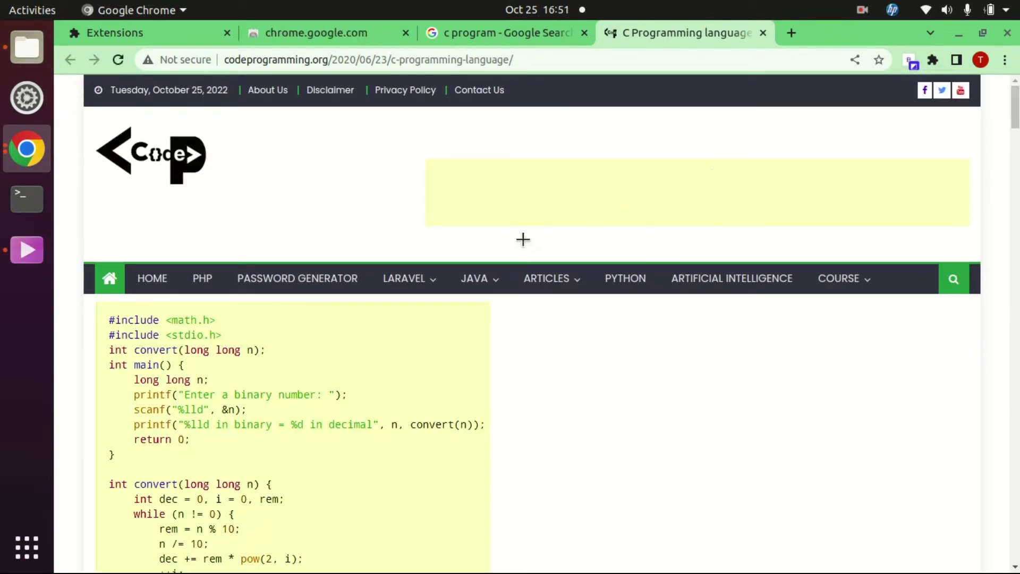
pyautogui.scroll(-3, 407, 337)
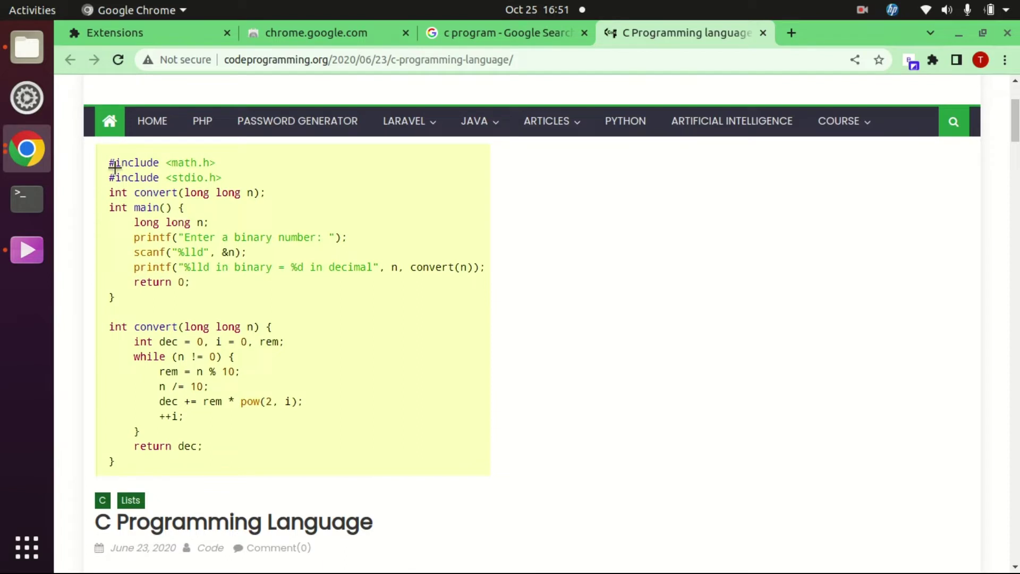
pyautogui.moveTo(106, 153); pyautogui.dragTo(493, 470)
# Search Google for 'online notepad' in a new tab and open the RapidTables Notepad result
pyautogui.click(795, 33)
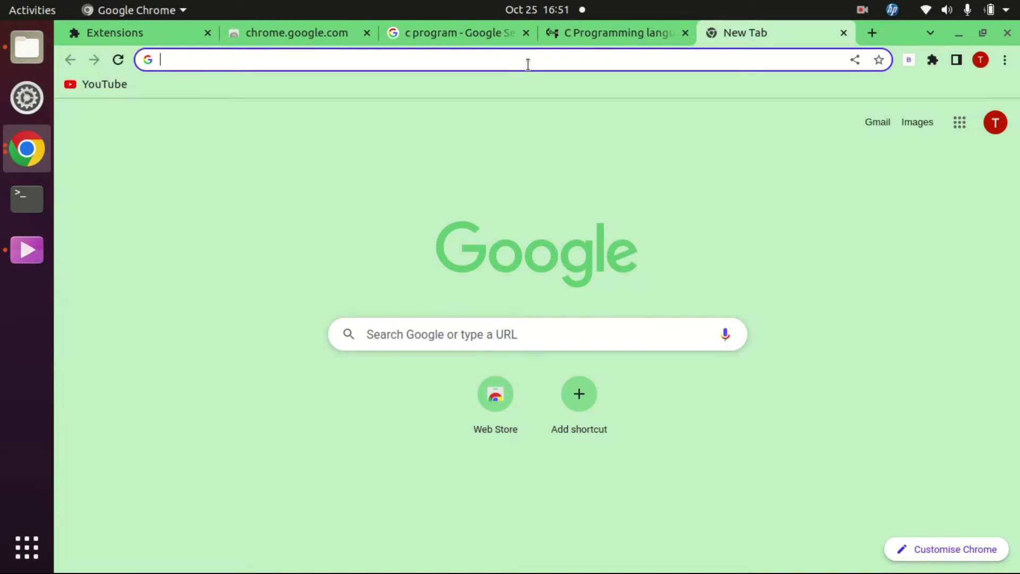
pyautogui.write('on')
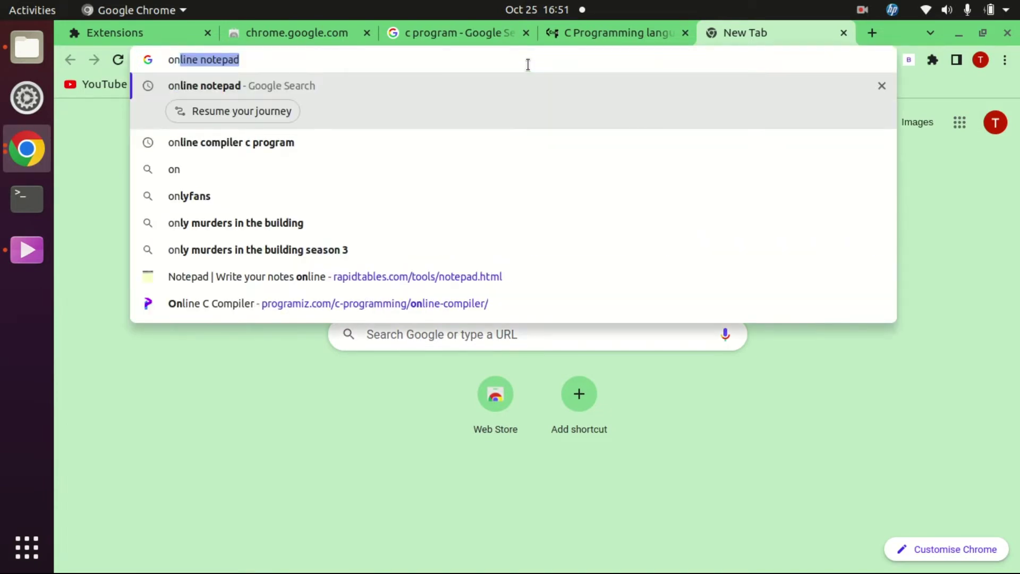
pyautogui.write('li')
pyautogui.press('Return')
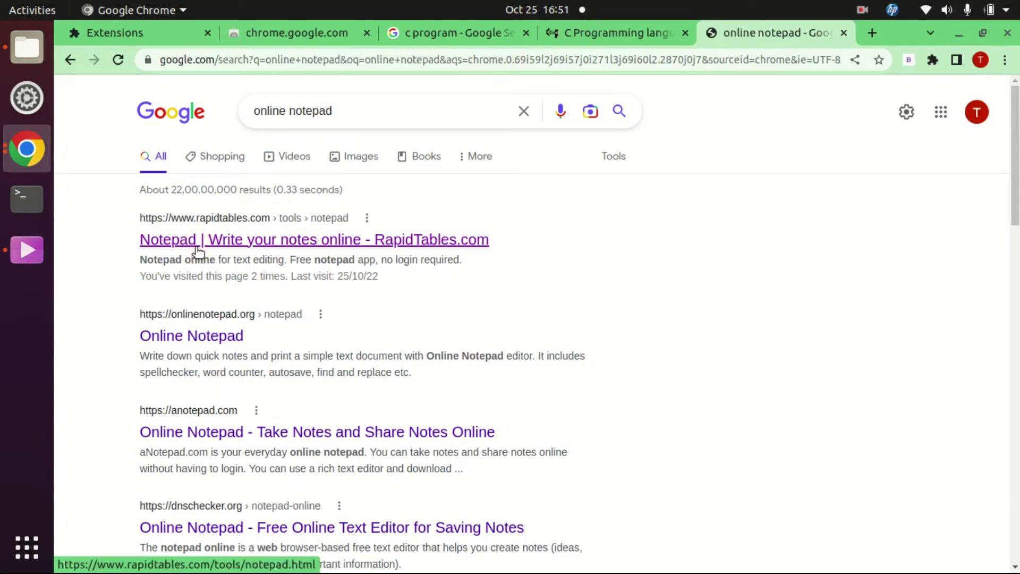
pyautogui.click(250, 243)
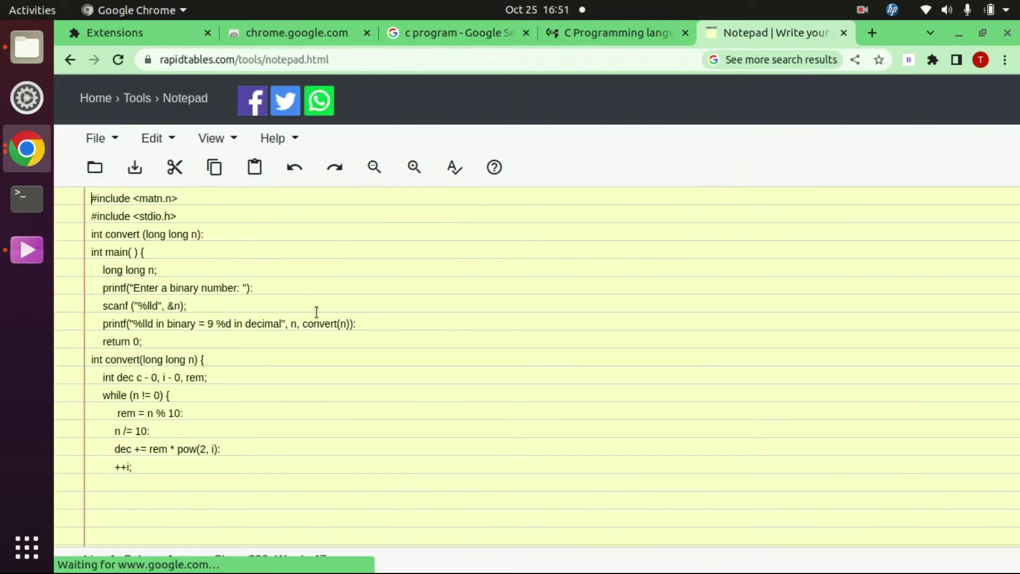
# Replace the RapidTables Notepad text with the pasted binary-to-decimal C code, then close the tab
pyautogui.moveTo(214, 470); pyautogui.dragTo(43, 179)
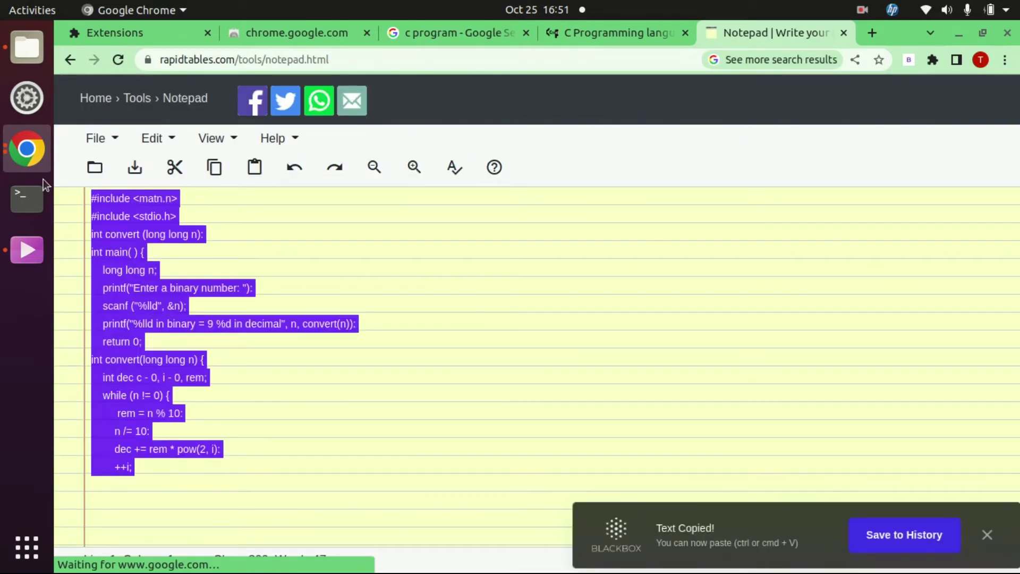
pyautogui.press('BackSpace')
pyautogui.click(141, 189)
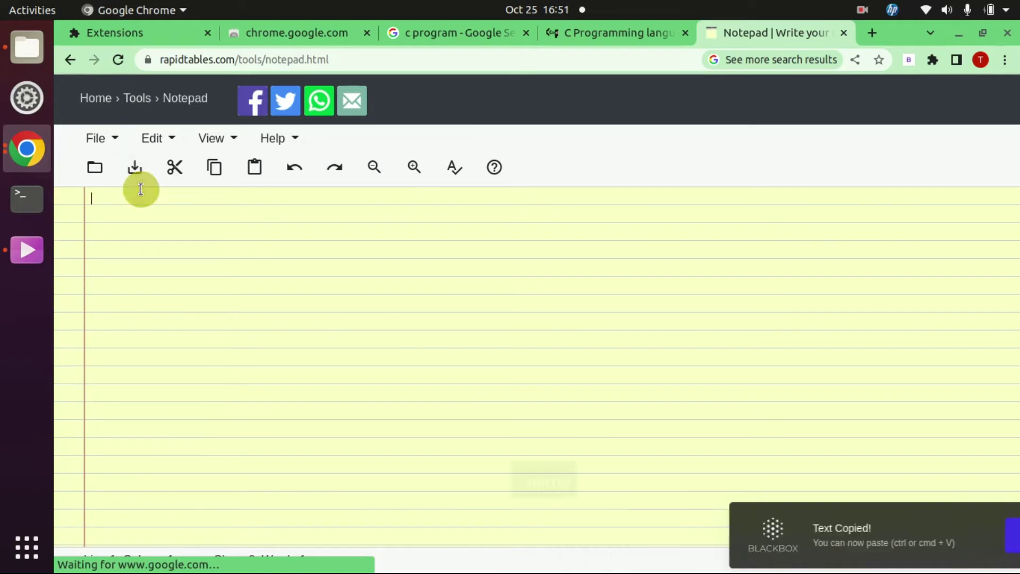
pyautogui.press('ctrl')
pyautogui.hotkey('ctrl', 'v')
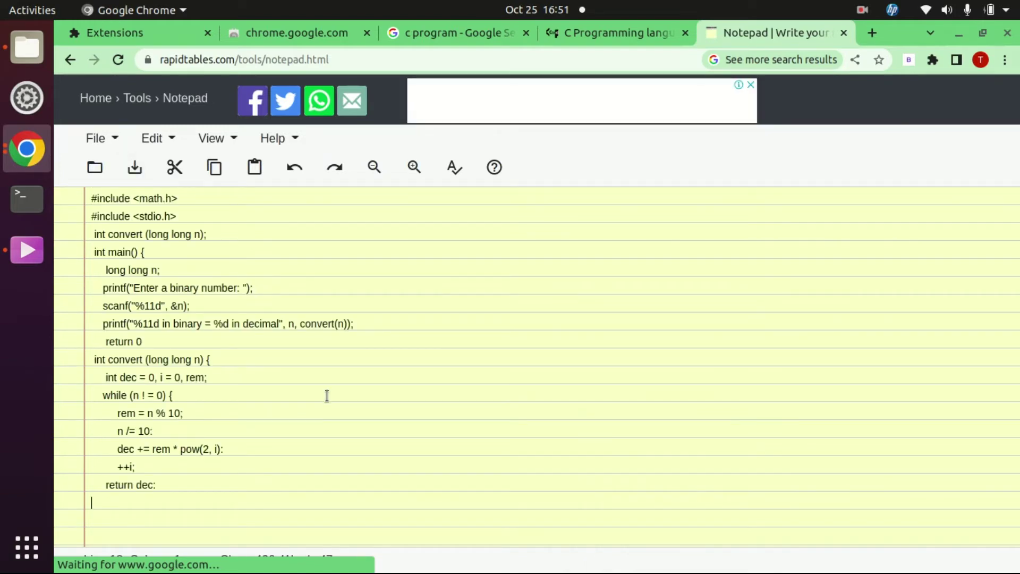
pyautogui.moveTo(178, 483); pyautogui.dragTo(85, 199)
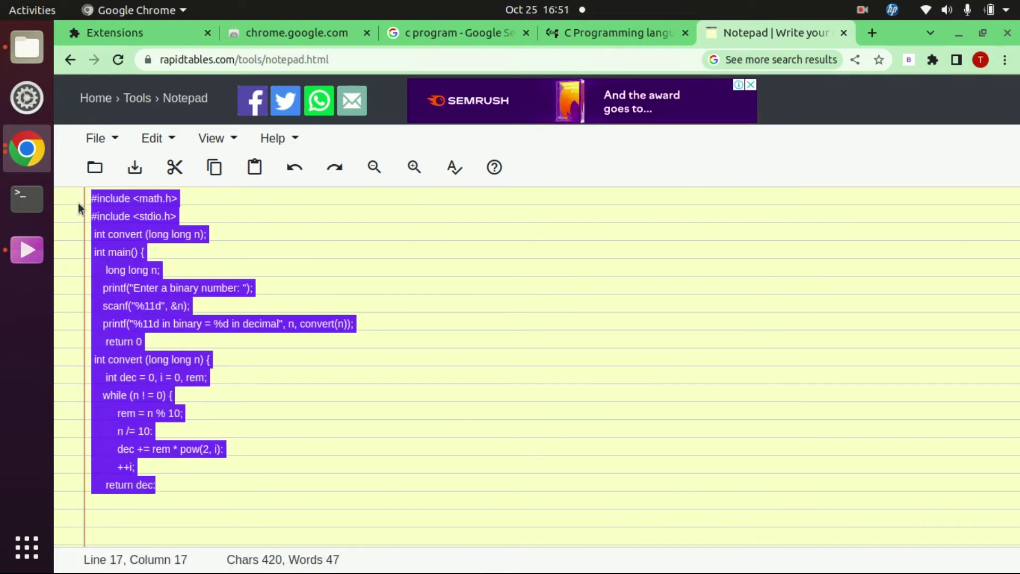
pyautogui.click(843, 33)
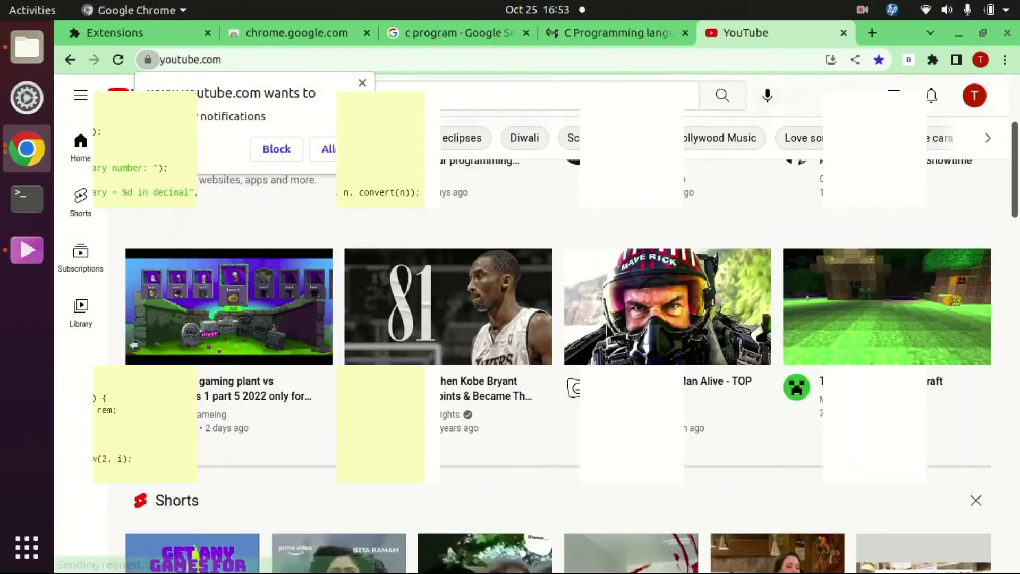
# Go to the BlackBox tutorial's channel Videos list, dismiss the notification prompt, and scroll to the pattern video
pyautogui.scroll(-6, 607, 416)
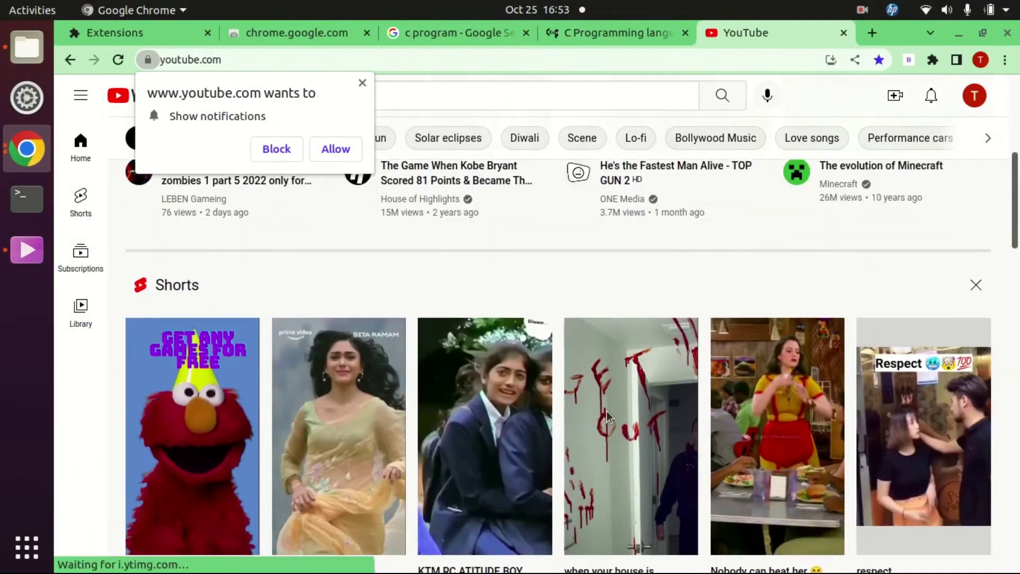
pyautogui.scroll(6, 607, 416)
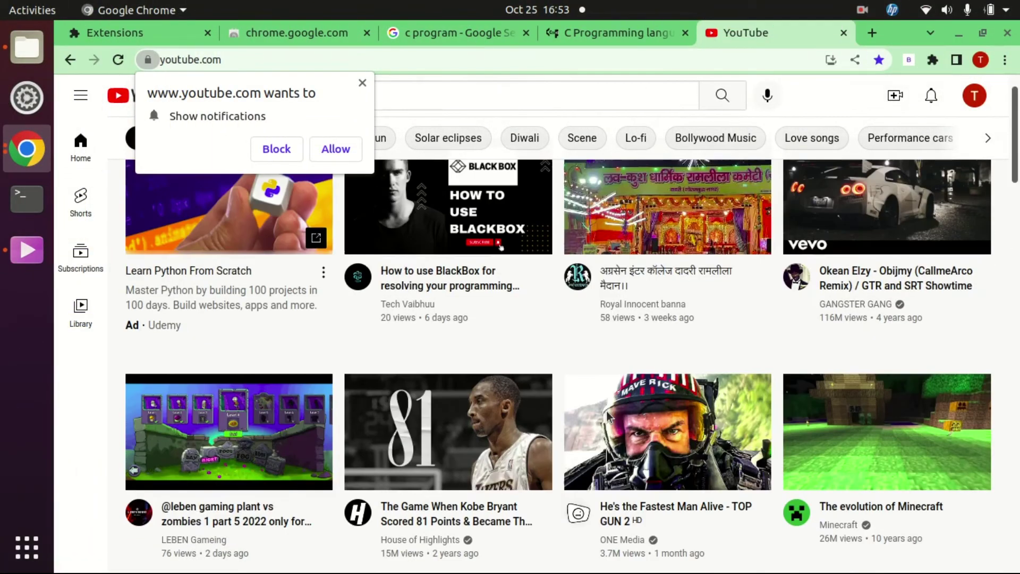
pyautogui.click(413, 315)
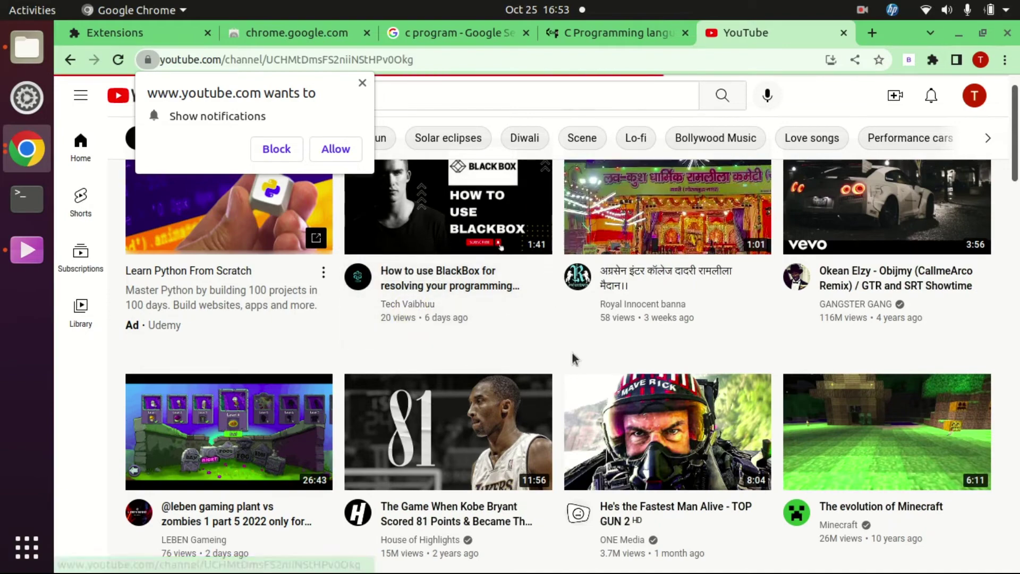
pyautogui.scroll(-10, 555, 396)
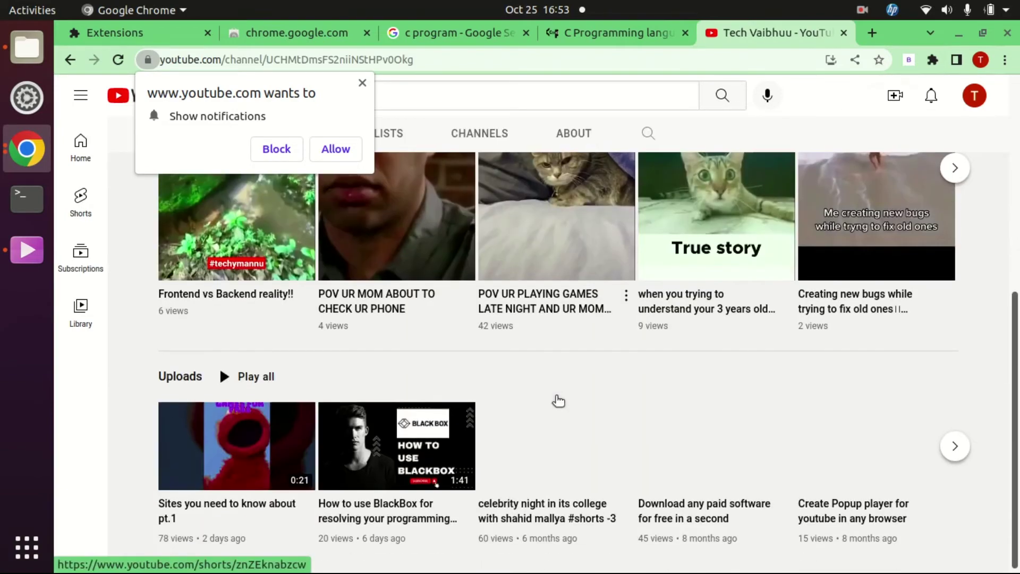
pyautogui.scroll(10, 556, 396)
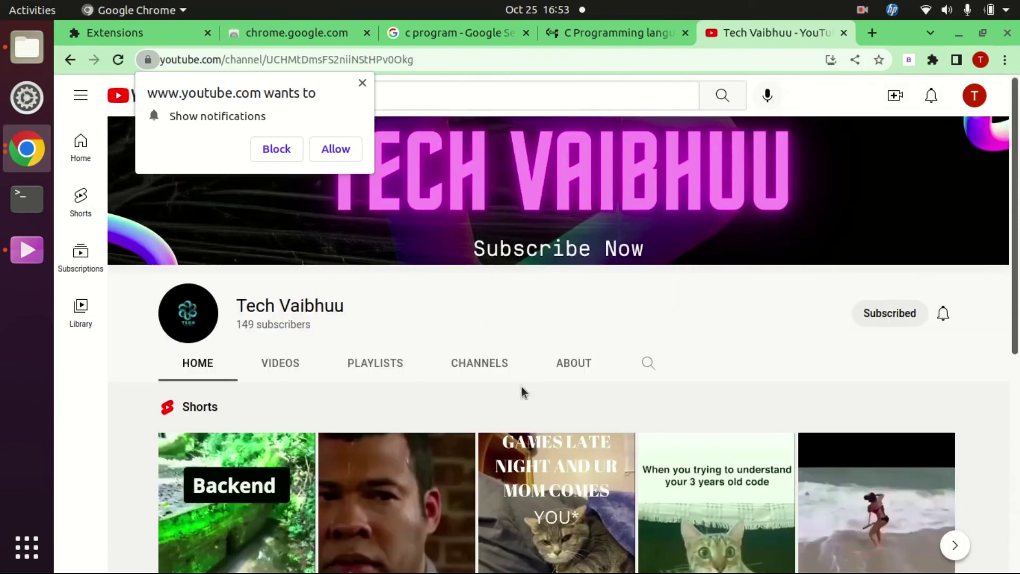
pyautogui.click(266, 362)
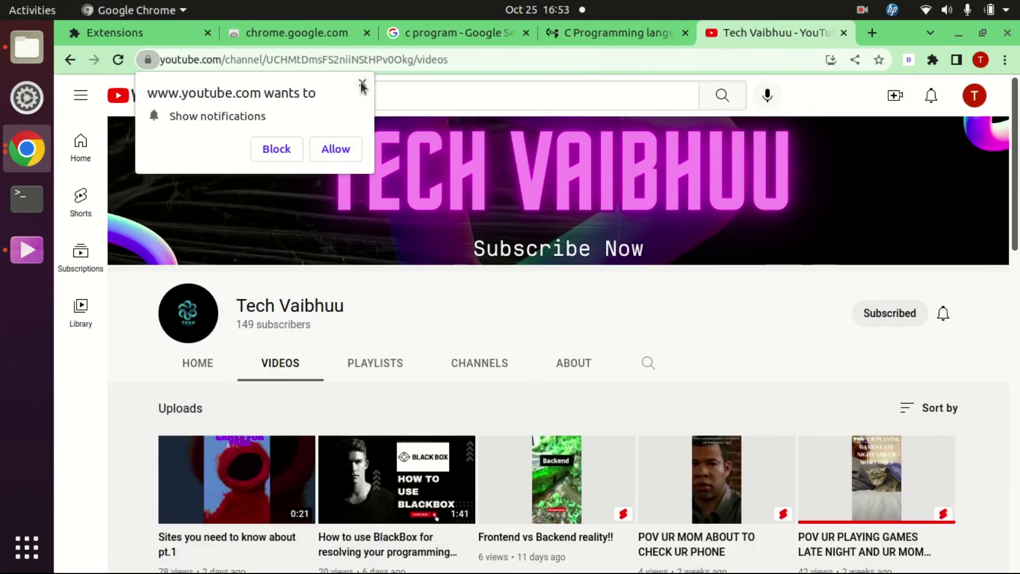
pyautogui.click(360, 82)
pyautogui.scroll(-15, 382, 403)
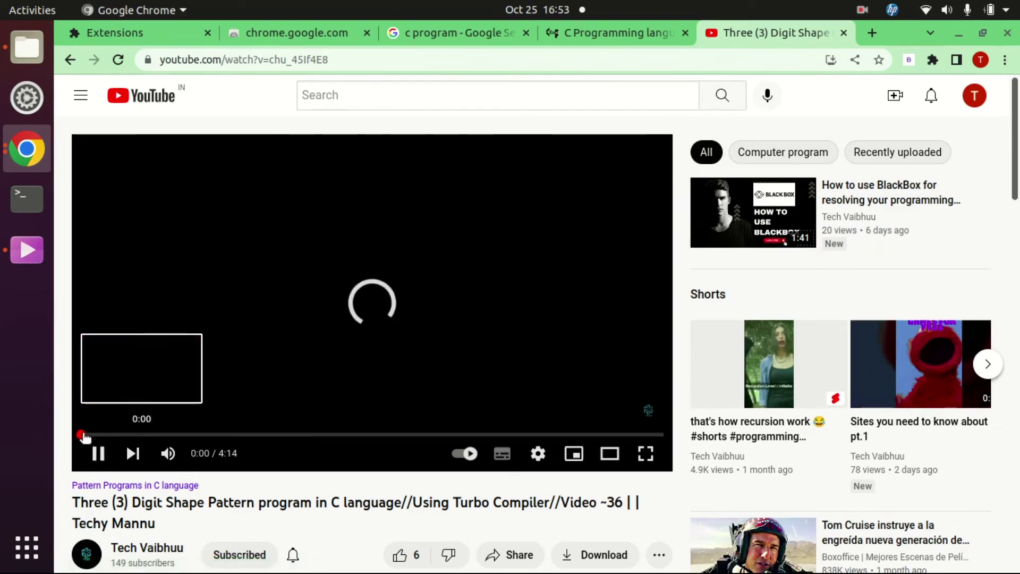
# Pause the pattern video on its code frame near 1:03 and capture the C code with Blackbox
pyautogui.moveTo(84, 436); pyautogui.dragTo(238, 434)
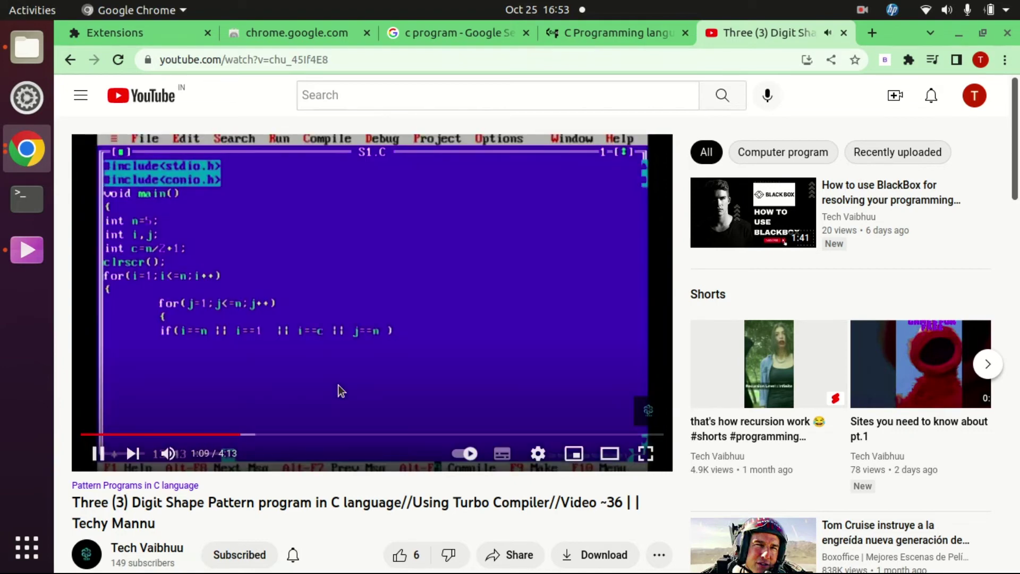
pyautogui.click(337, 385)
pyautogui.click(885, 60)
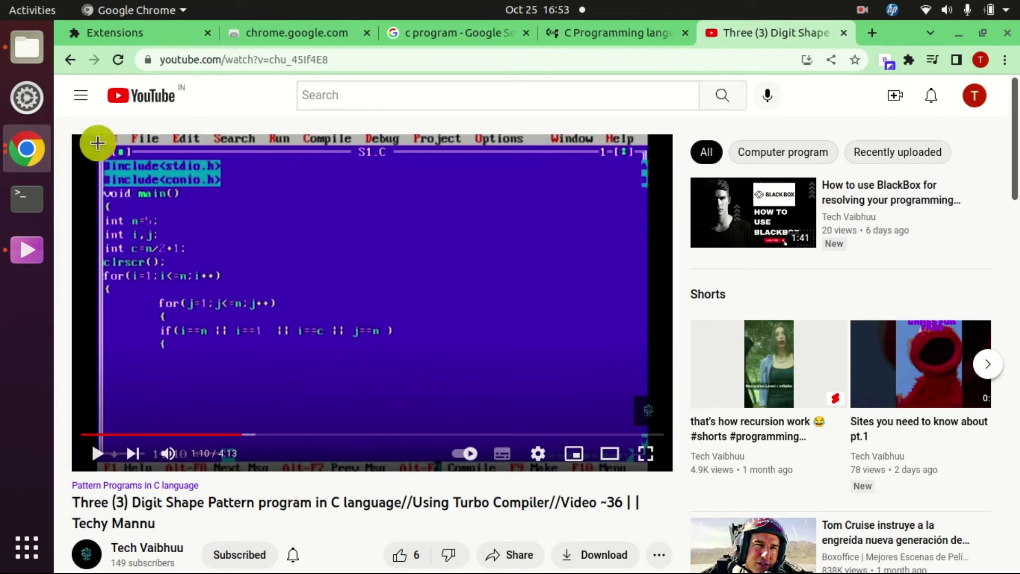
pyautogui.moveTo(99, 142); pyautogui.dragTo(475, 398)
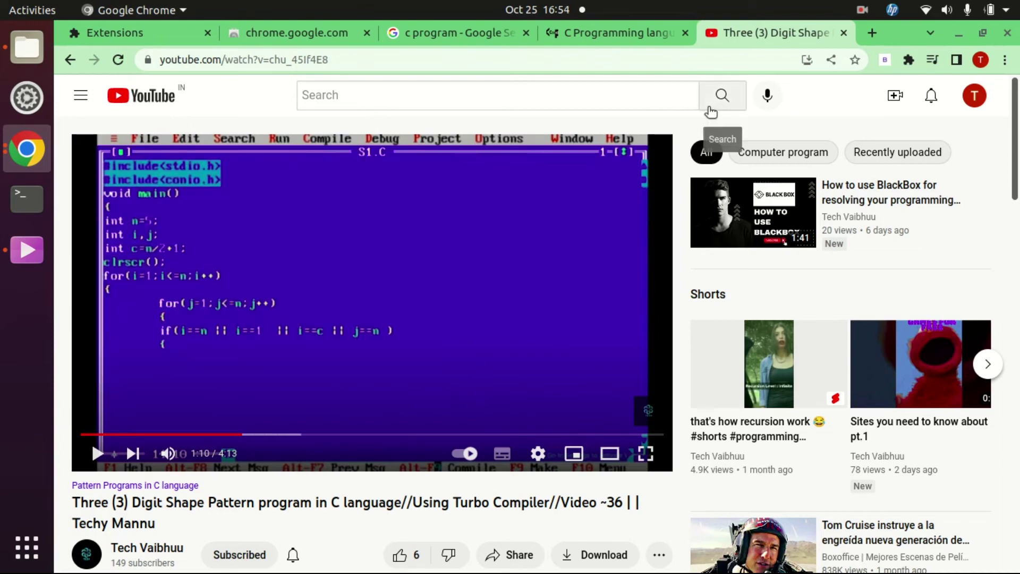
pyautogui.click(872, 33)
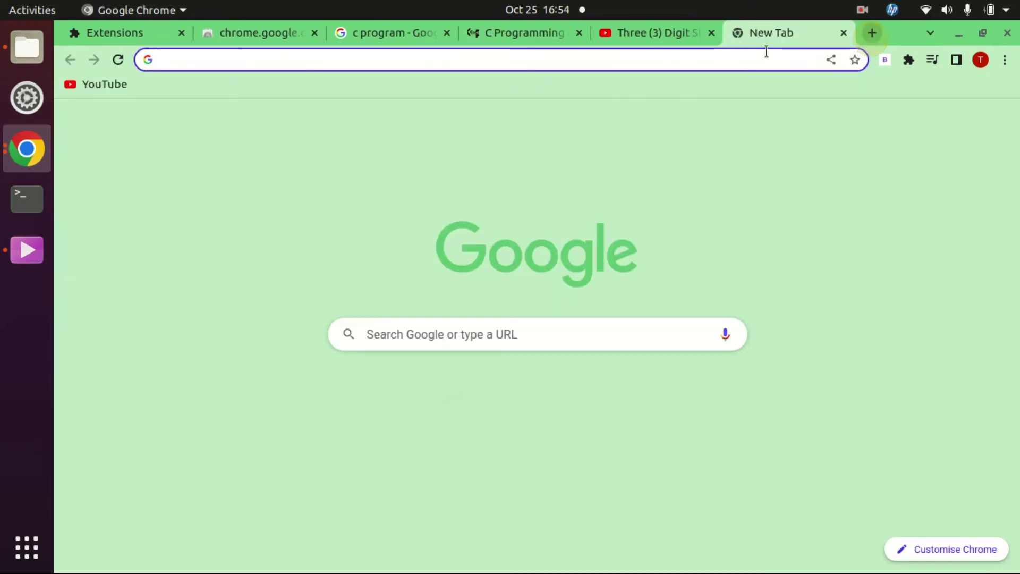
# Search 'online notepad', replace the binary-to-decimal program with the video's Turbo C pattern code, then revisit the video
pyautogui.write('onli')
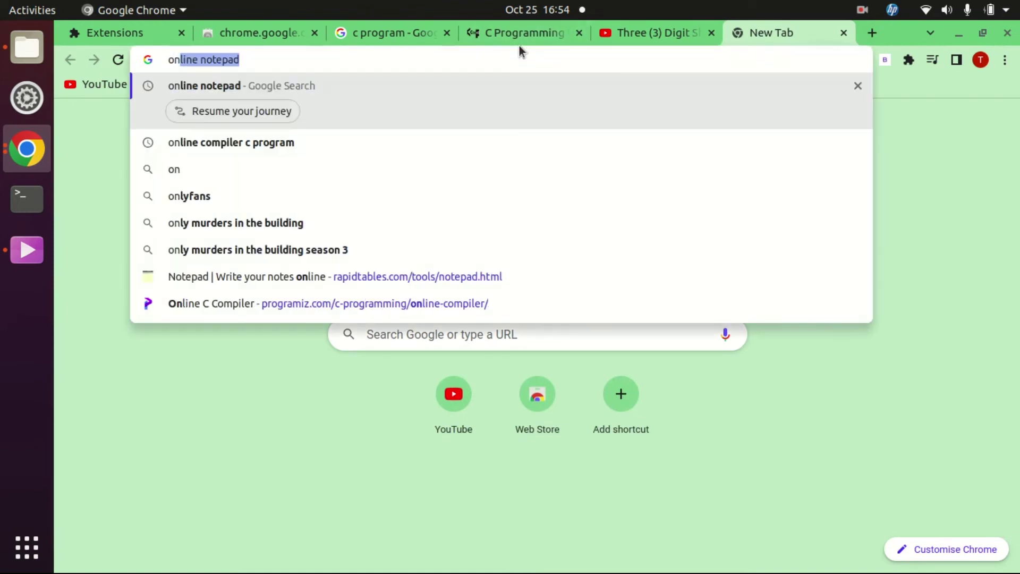
pyautogui.write('ne')
pyautogui.press('Return')
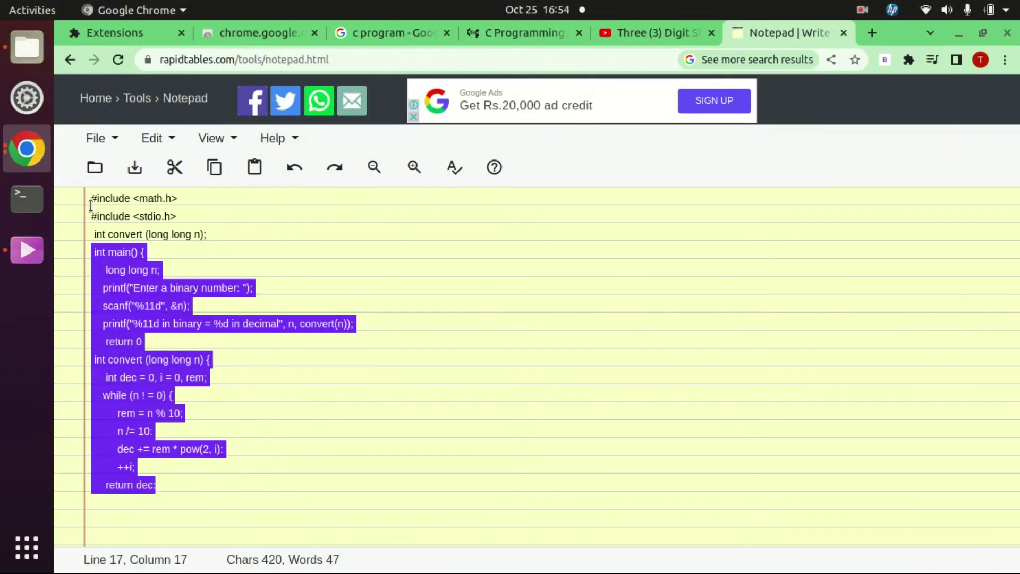
pyautogui.hotkey('shift', 'Up')
pyautogui.hotkey('shift', 'Up')
pyautogui.hotkey('shift', 'Up')
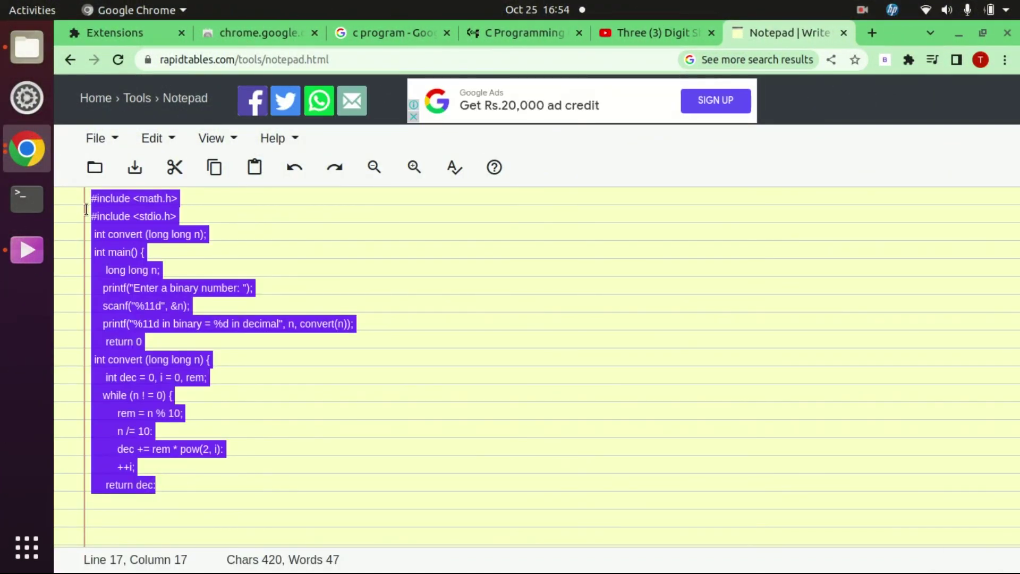
pyautogui.press('BackSpace')
pyautogui.hotkey('ctrl', 'v')
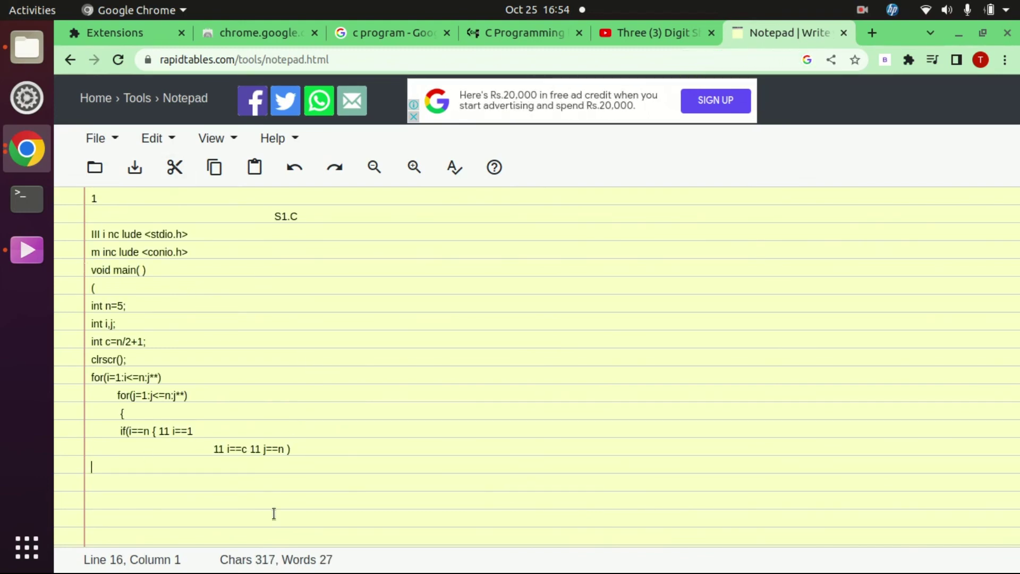
pyautogui.click(648, 32)
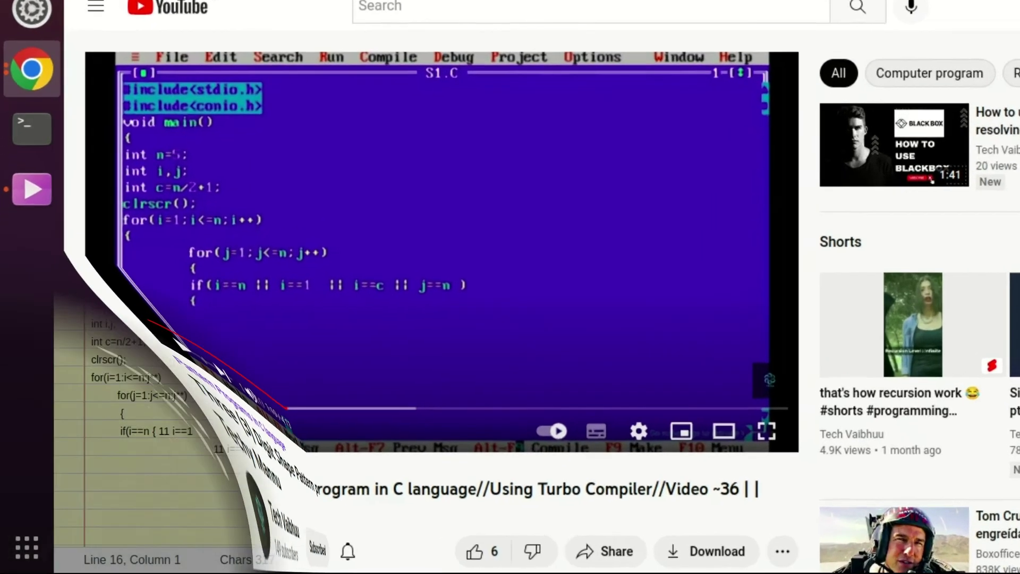